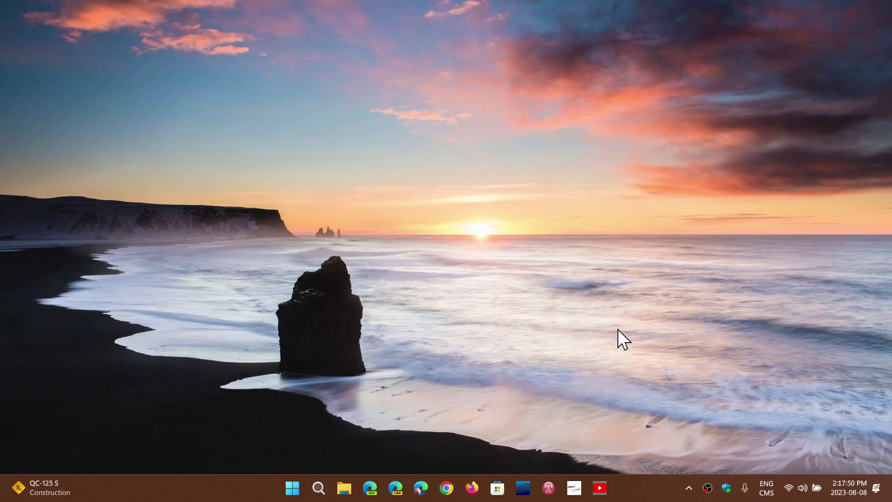
# - Open Settings and show the Windows Update history with its 48 installed quality updates
pyautogui.click(293, 487)
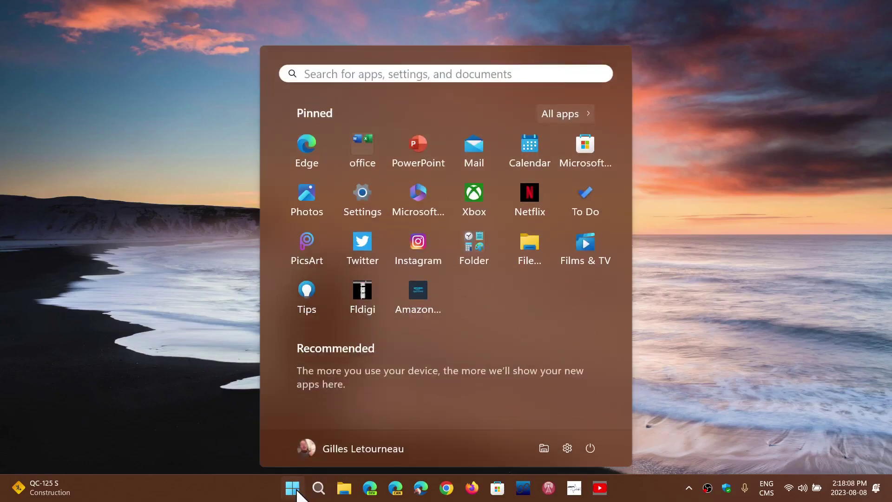
pyautogui.click(365, 194)
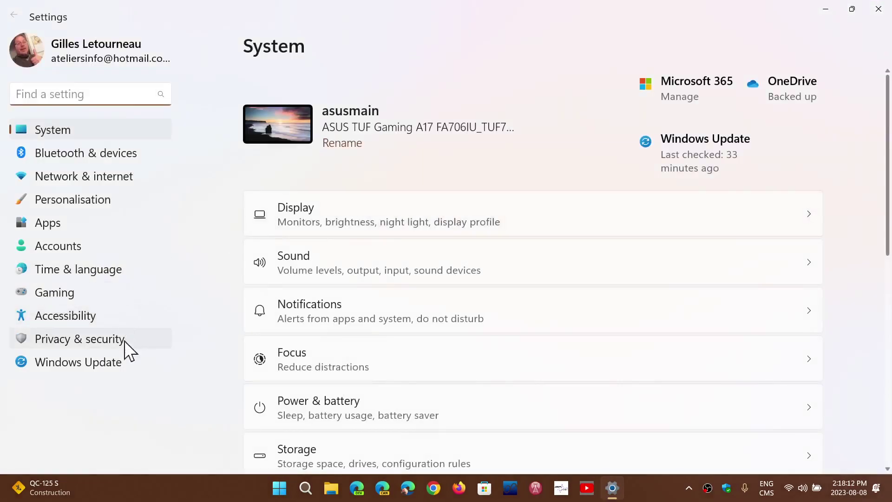
pyautogui.click(120, 368)
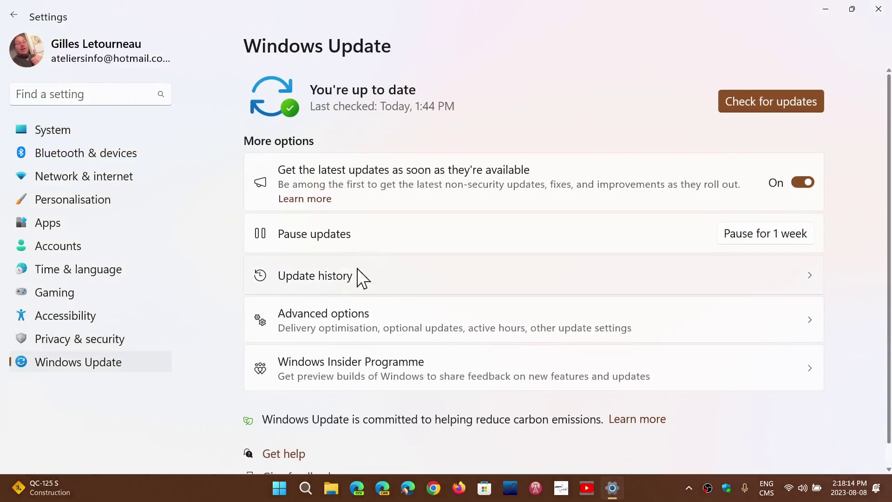
pyautogui.click(420, 276)
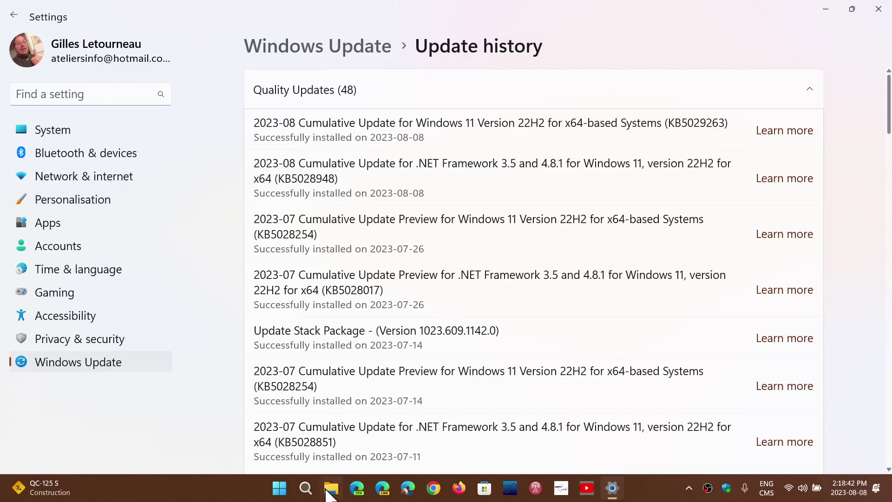
pyautogui.click(307, 488)
pyautogui.write('w')
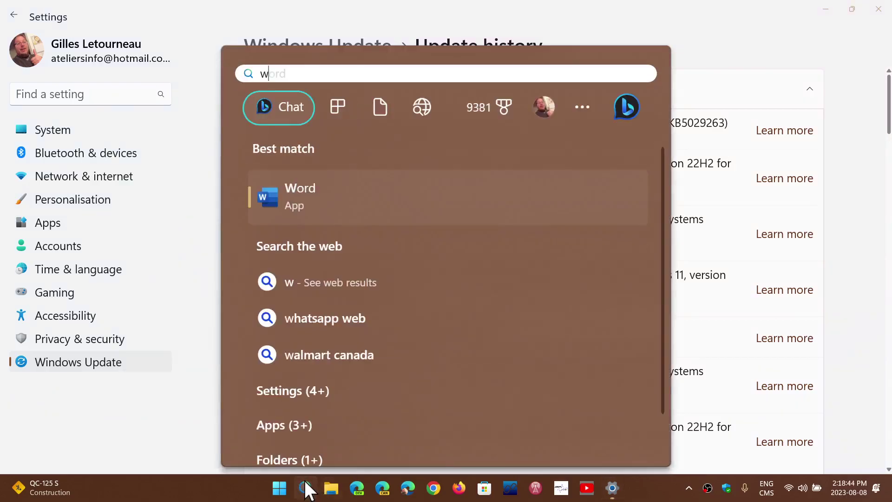
pyautogui.write('inver')
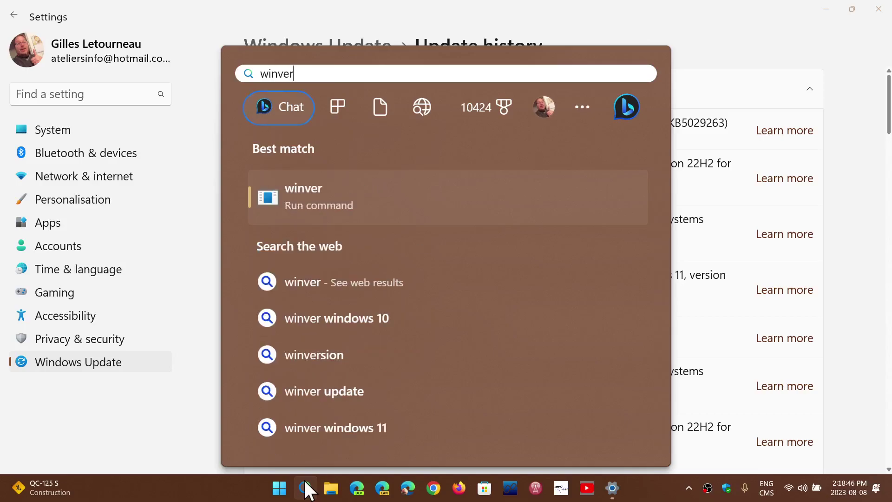
pyautogui.click(410, 208)
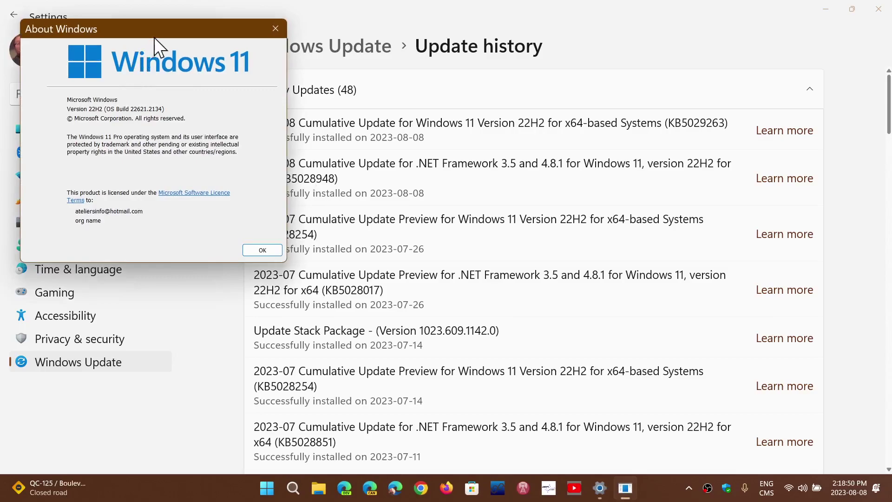
pyautogui.moveTo(158, 32); pyautogui.dragTo(427, 120)
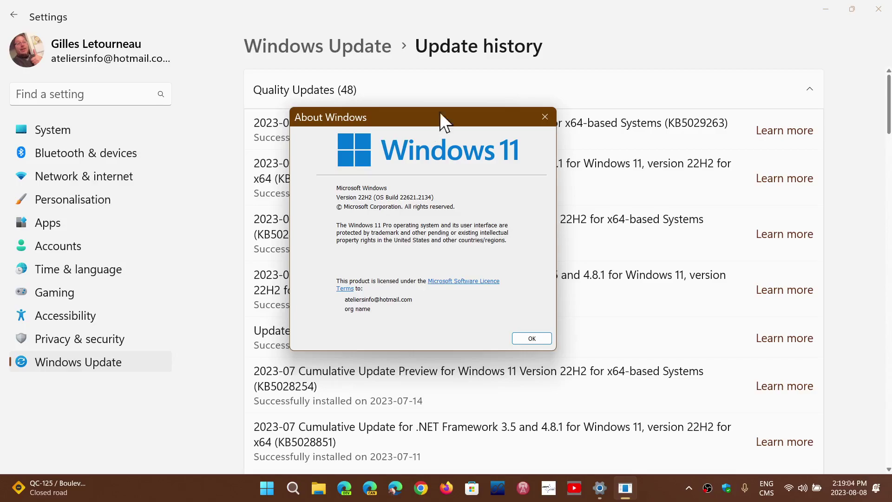
pyautogui.click(545, 116)
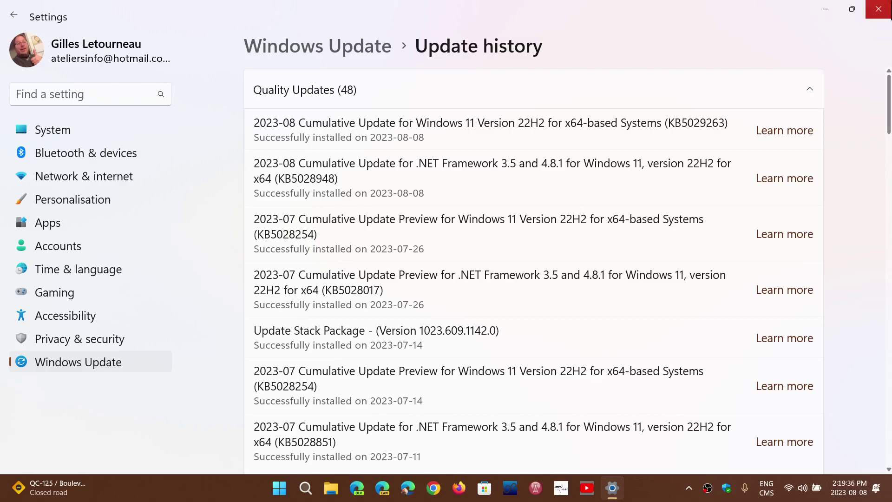
# - Close the Settings window to reveal the beach sunset desktop wallpaper
pyautogui.click(878, 8)
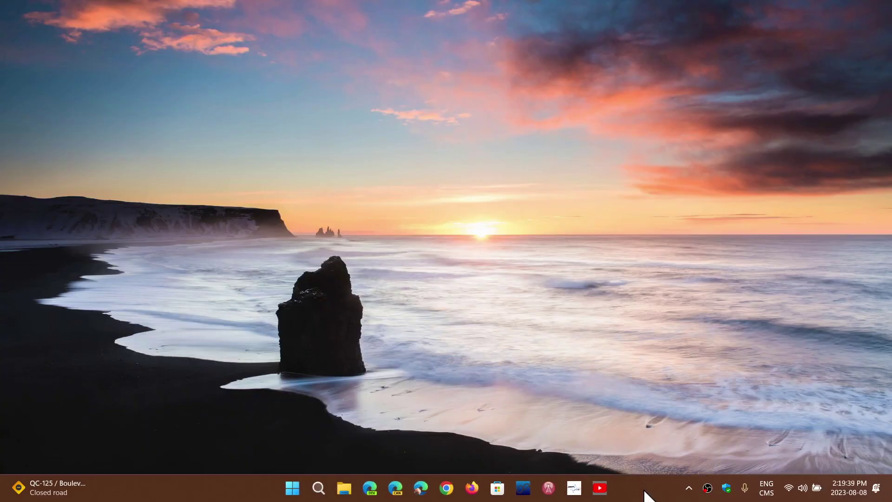